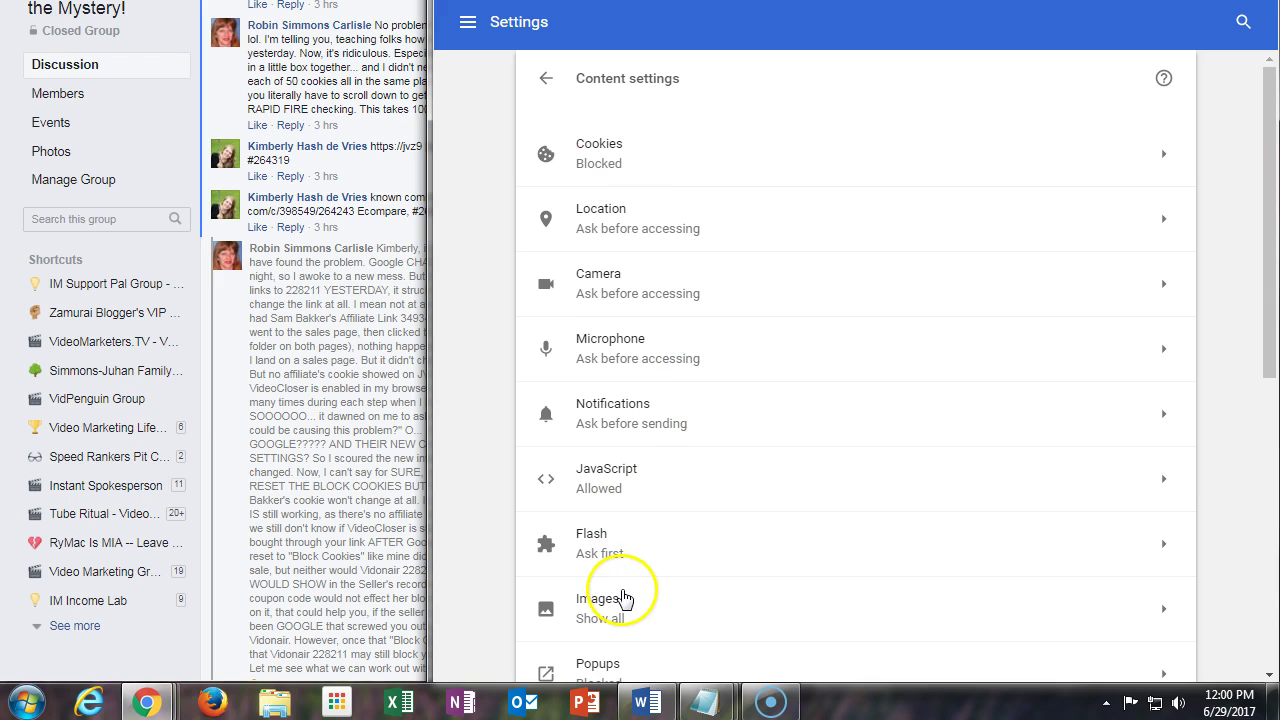
- Open Cookies in Content settings and switch the toggle from Blocked to Allow
left_click_drag(1270, 329, 1270, 343)
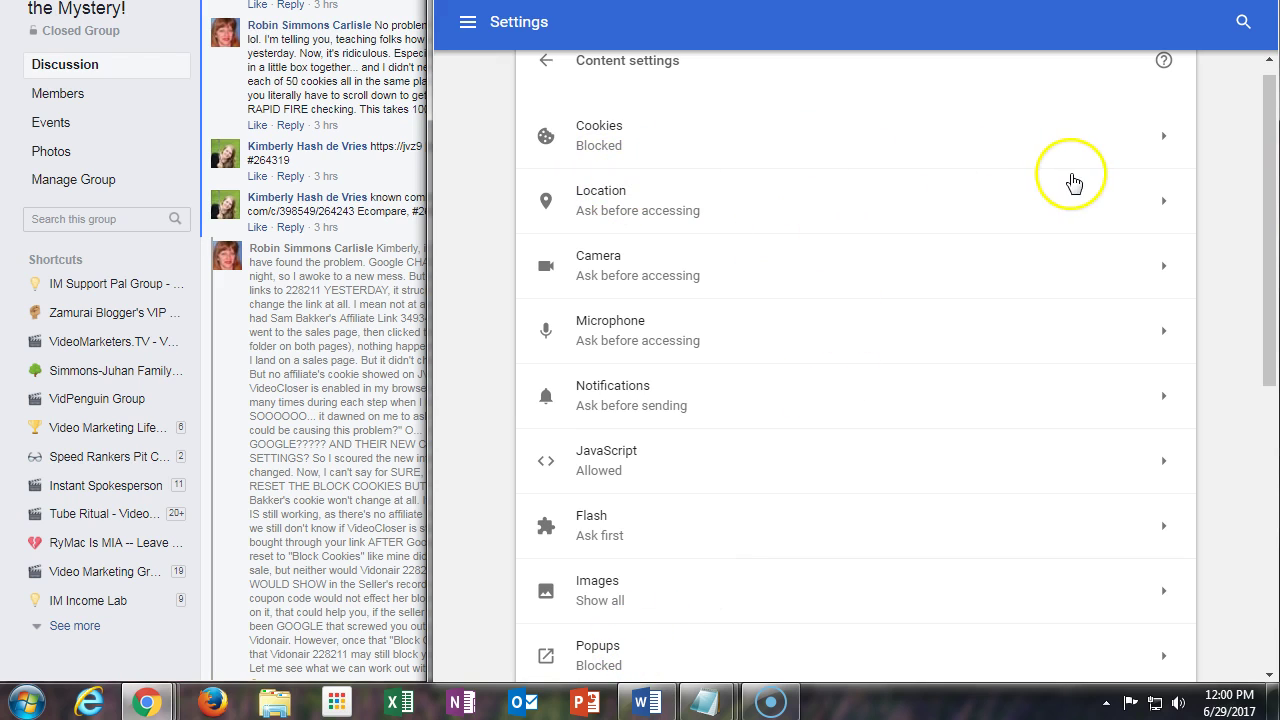
left_click(1164, 140)
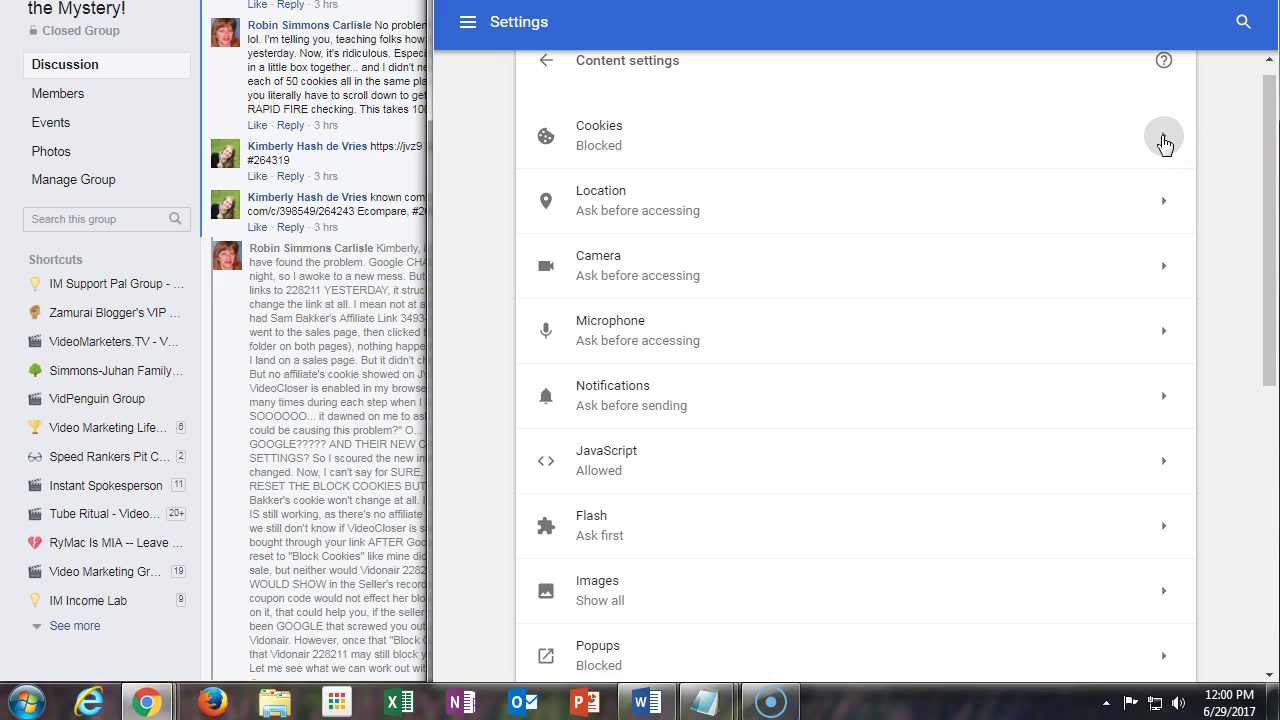
left_click(1157, 163)
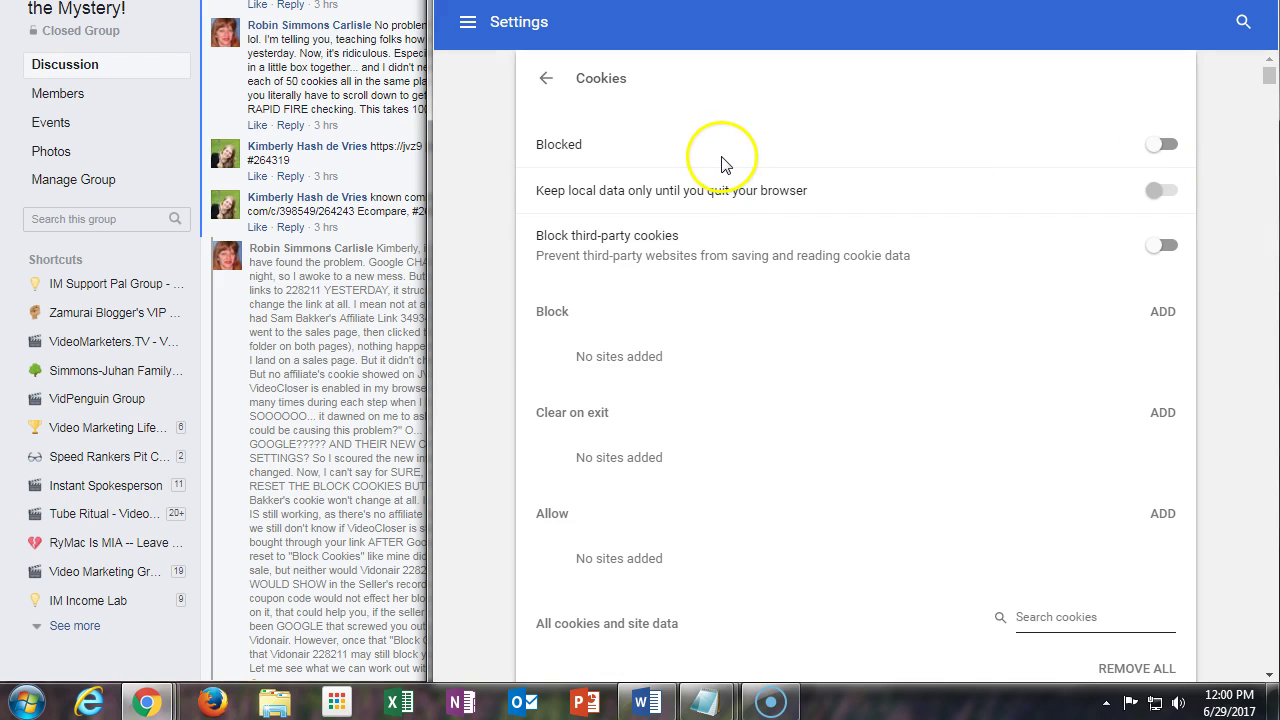
left_click(1168, 146)
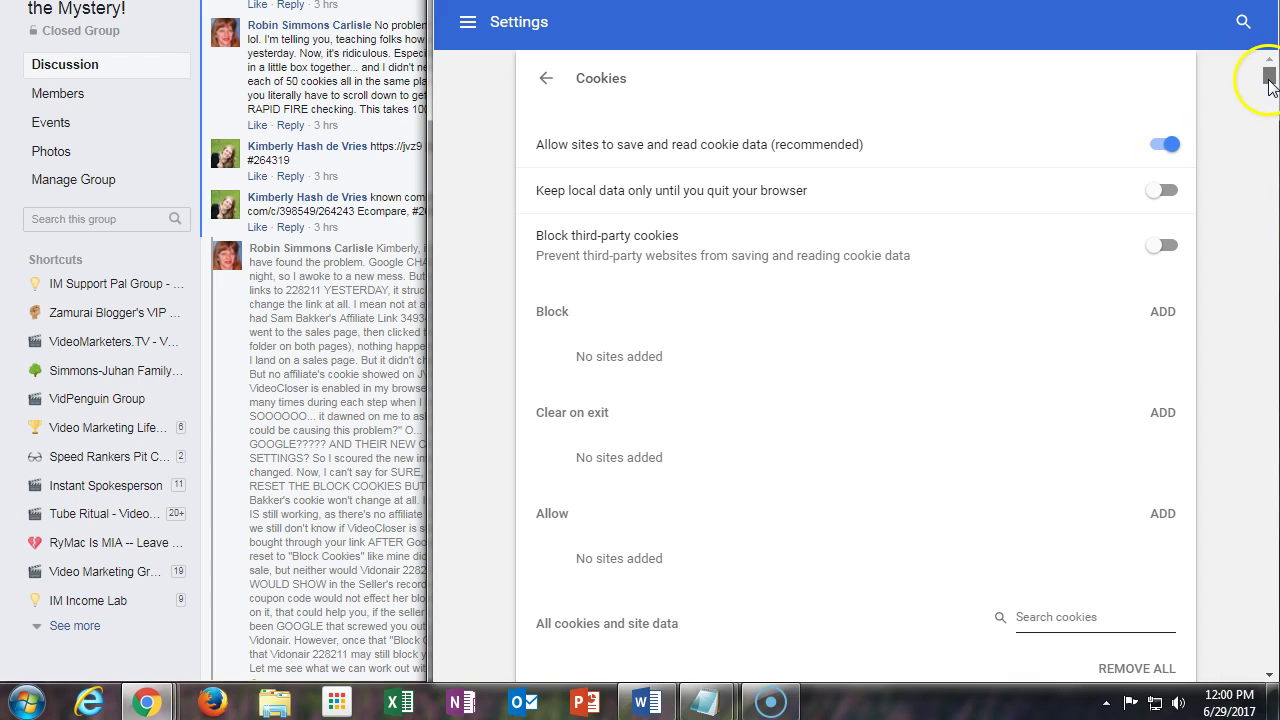
mouse_move(1271, 88)
left_mouse_down()
mouse_move(1271, 100)
mouse_move(1268, 62)
left_mouse_up()
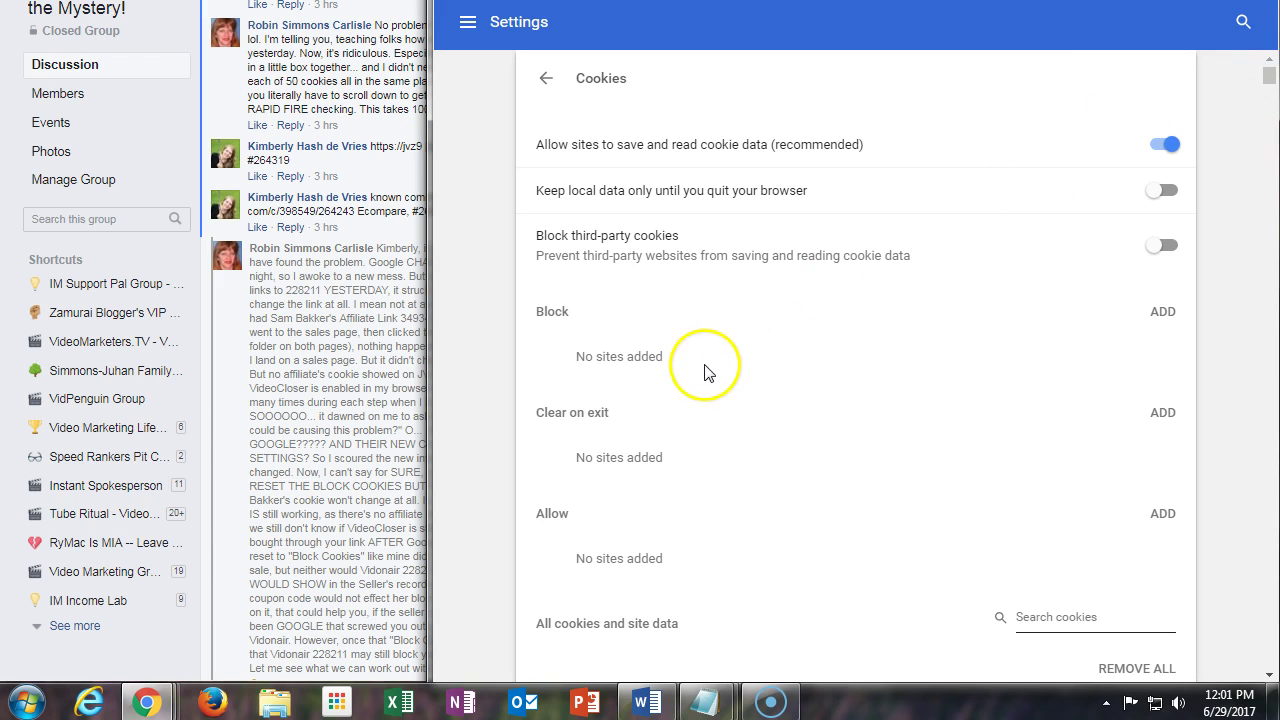
- Retry posting the failed long comment about the cookie settings in the Facebook group
left_click(327, 425)
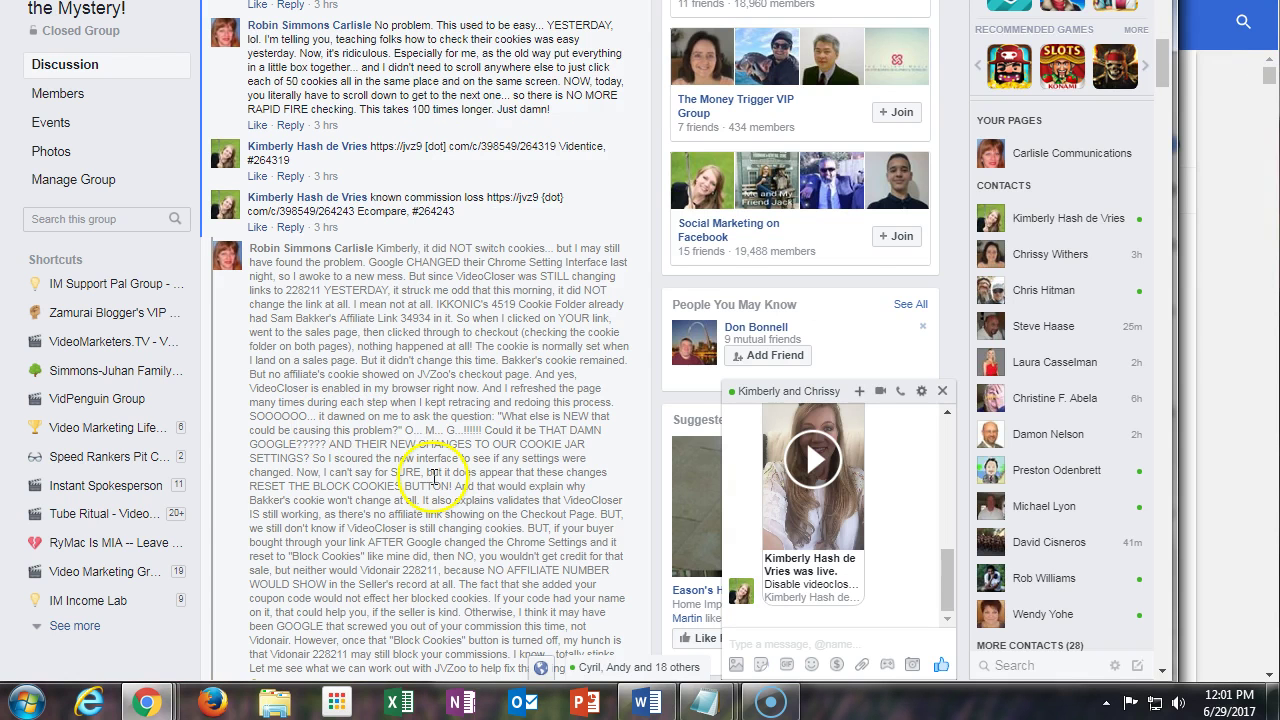
scroll(1165, 70, "down", 2)
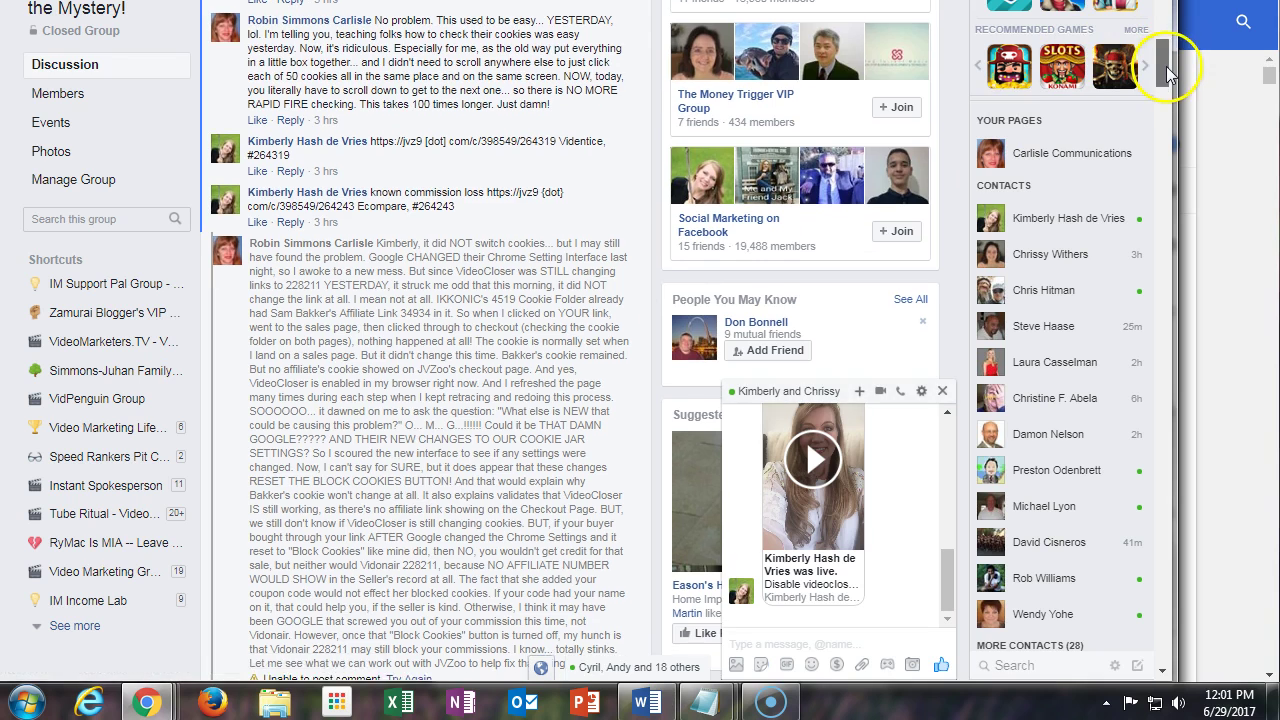
left_click_drag(1168, 80, 1168, 69)
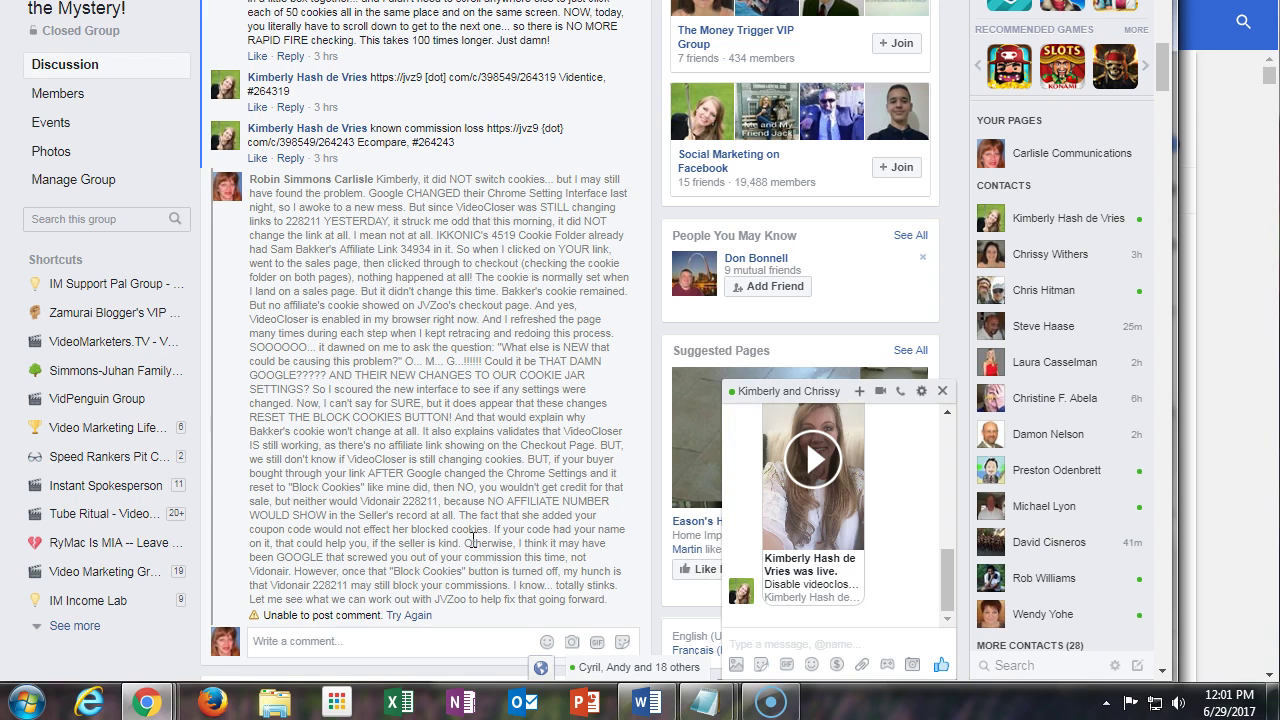
left_click(410, 616)
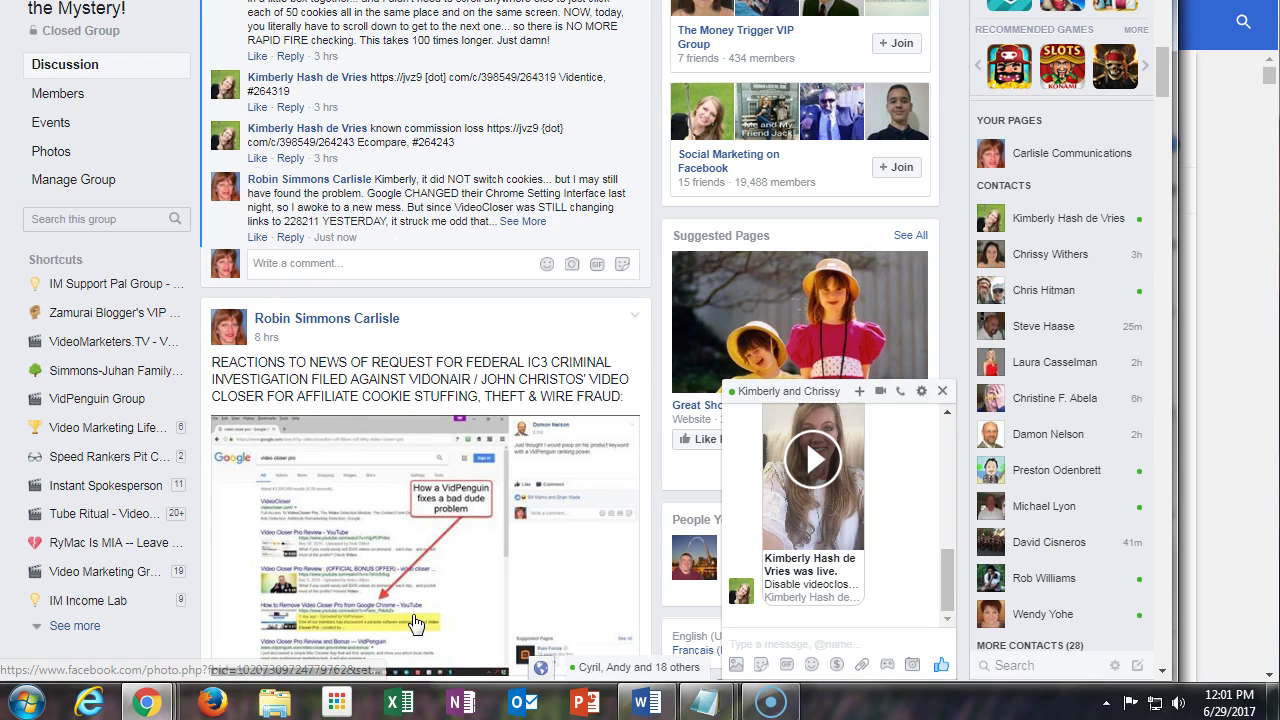
- Bring Chrome's Cookies settings back and view the stored site data list, e.g. 33across.com
left_click(1222, 513)
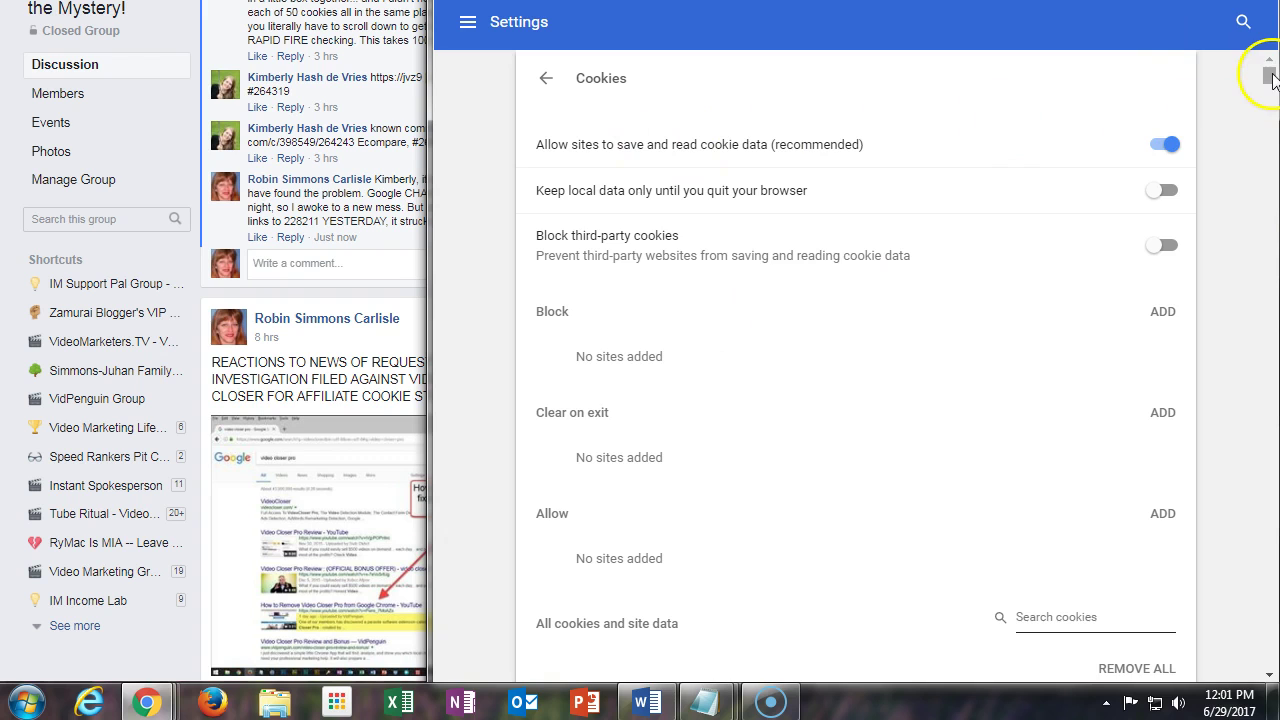
left_click_drag(1268, 78, 1270, 70)
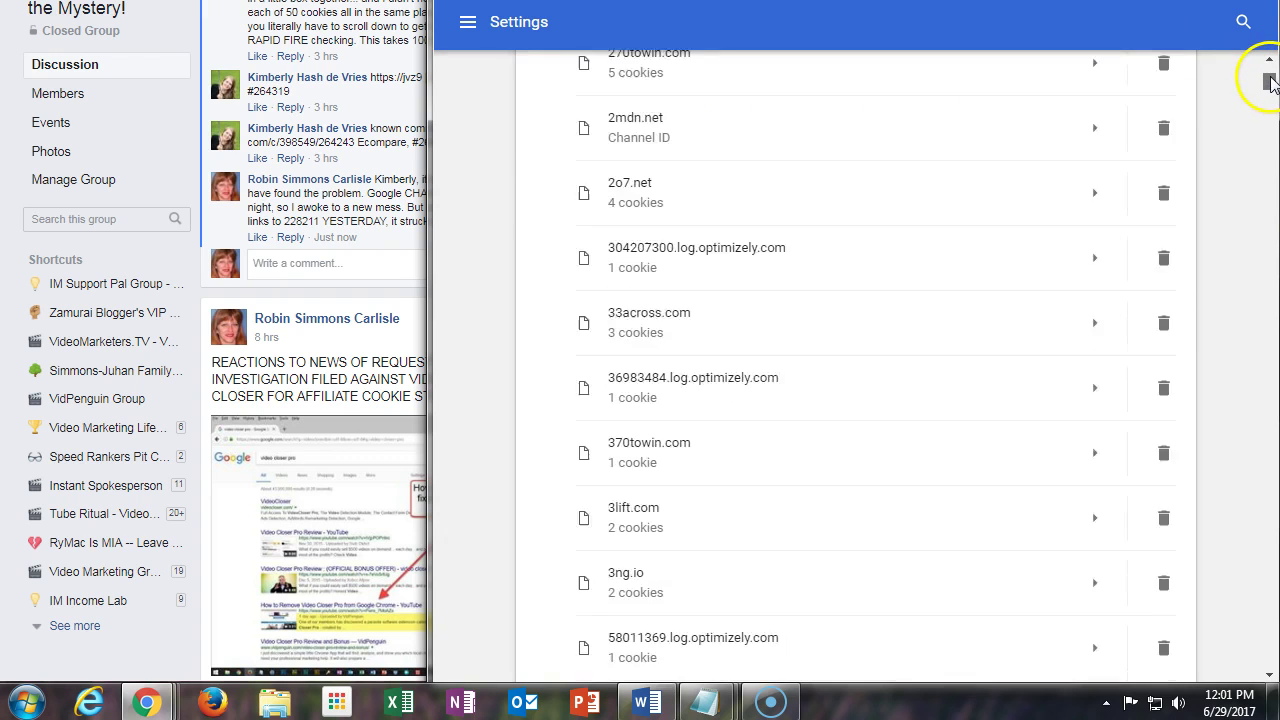